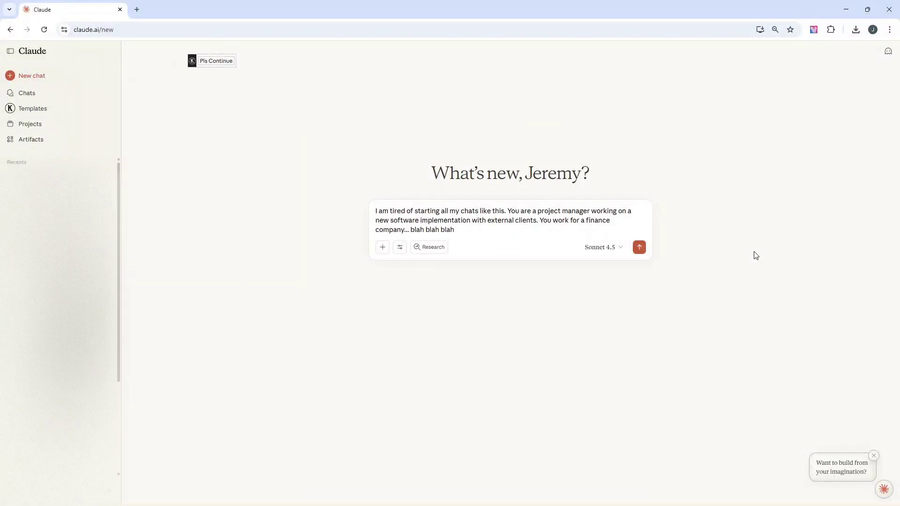
# Step: Highlight the project manager and software implementation phrases in the prompt, then show the Projects list
pyautogui.moveTo(538, 212); pyautogui.dragTo(589, 211)
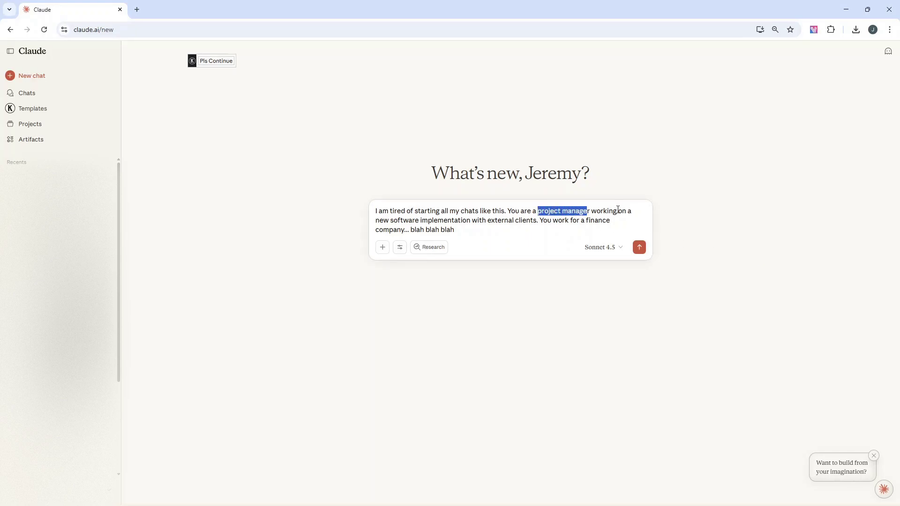
pyautogui.moveTo(412, 220); pyautogui.dragTo(467, 221)
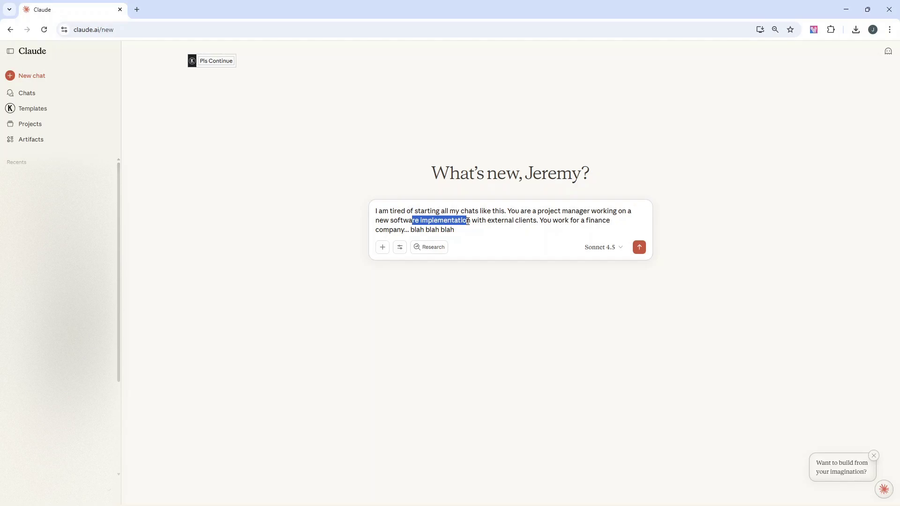
pyautogui.click(503, 280)
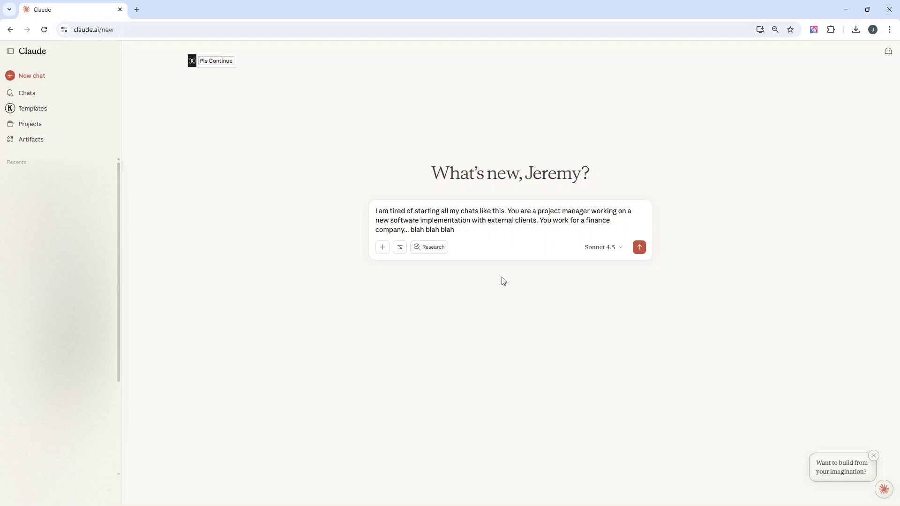
pyautogui.click(31, 125)
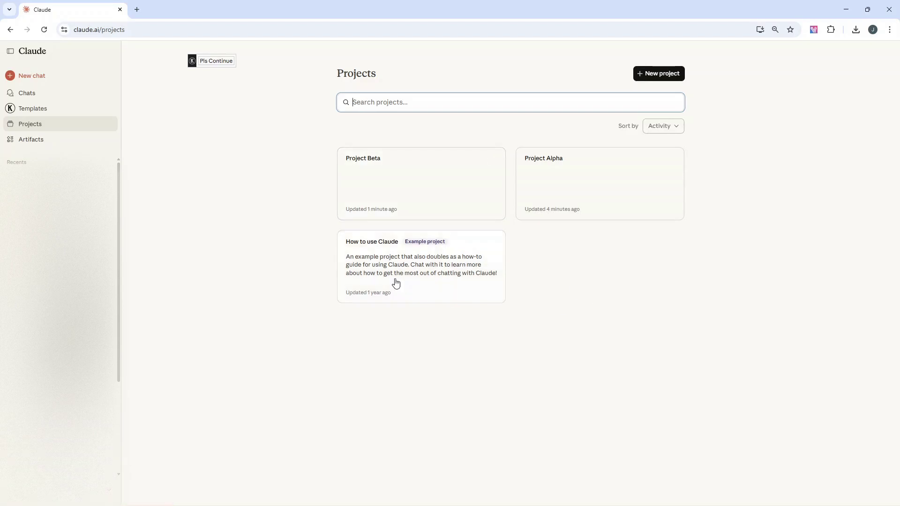
# Step: Refresh the Projects list and open the 'How to use Claude' example project
pyautogui.click(30, 127)
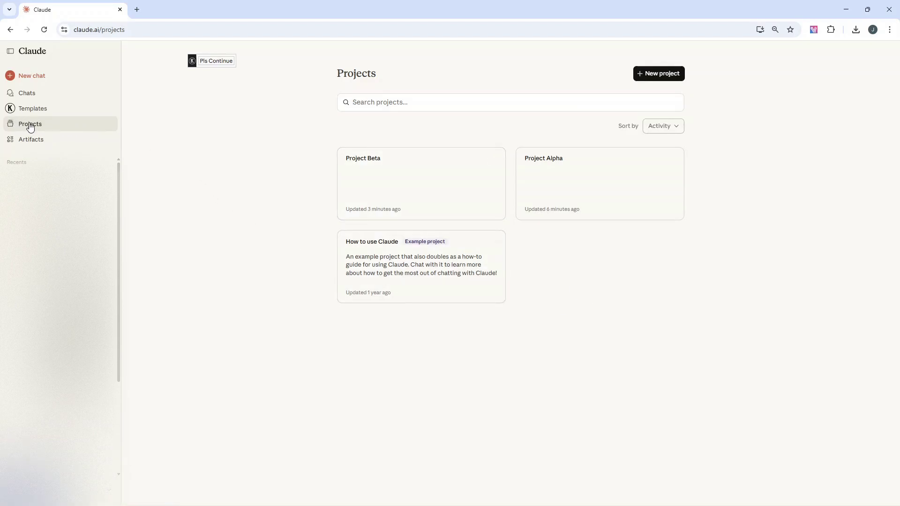
pyautogui.click(420, 273)
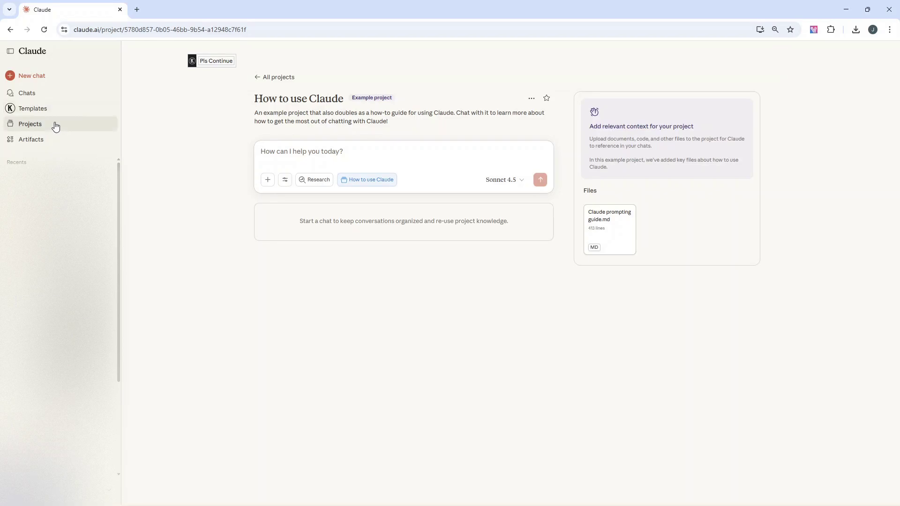
# Step: Return from the example project to the Projects page listing Project Beta and Project Alpha
pyautogui.click(54, 124)
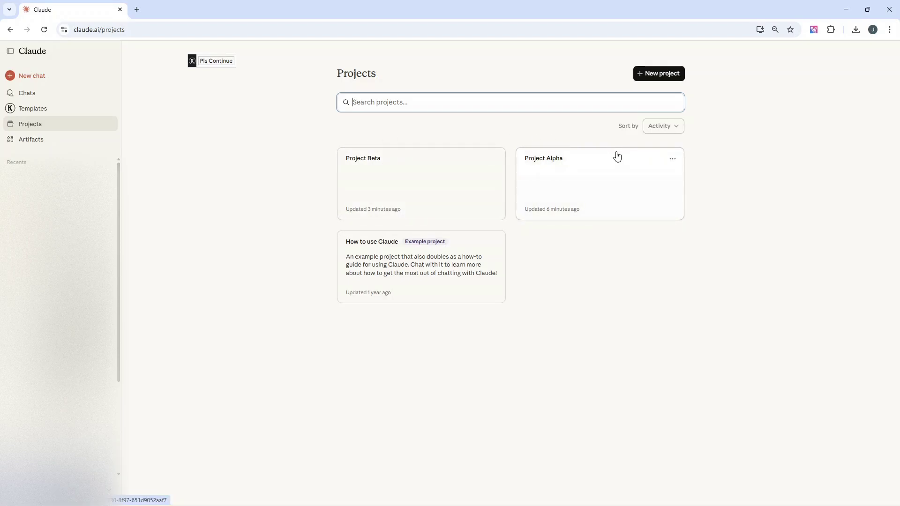
# Step: Create a new project named 'Project Gamma', leaving the description empty
pyautogui.click(660, 74)
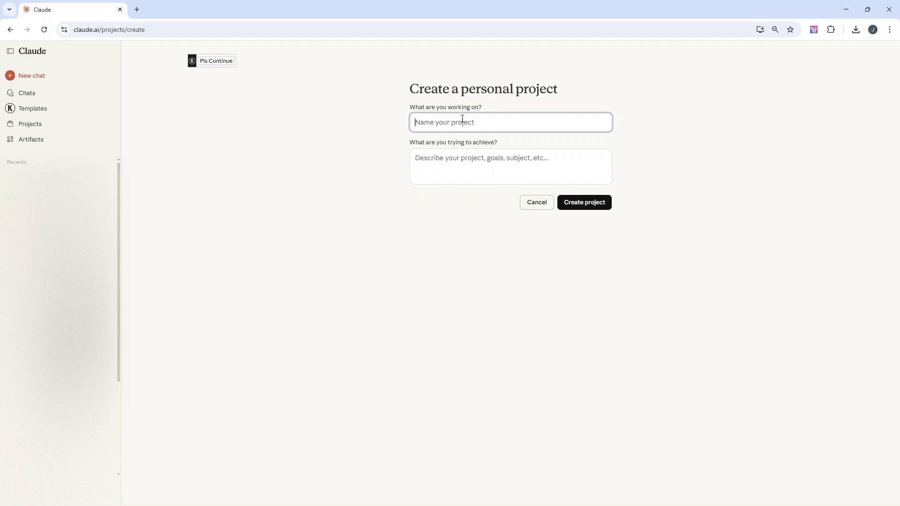
pyautogui.click(464, 161)
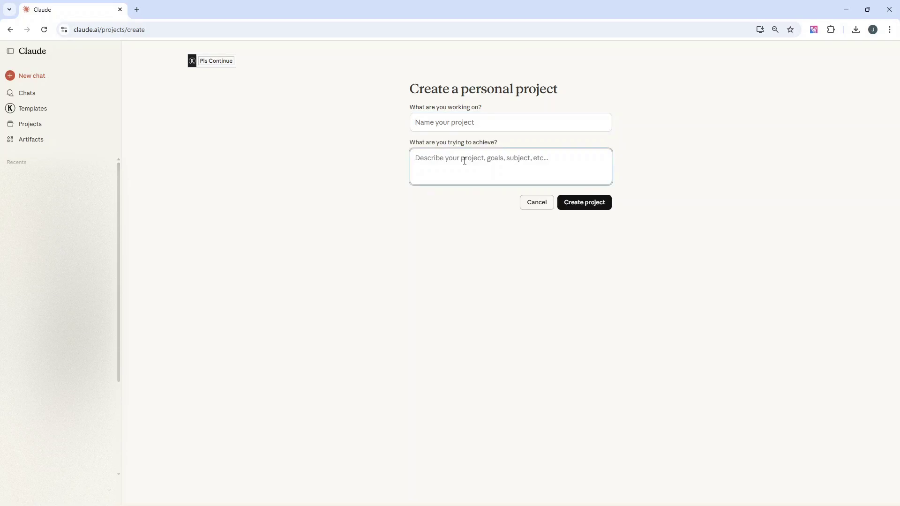
pyautogui.click(483, 126)
pyautogui.write('P')
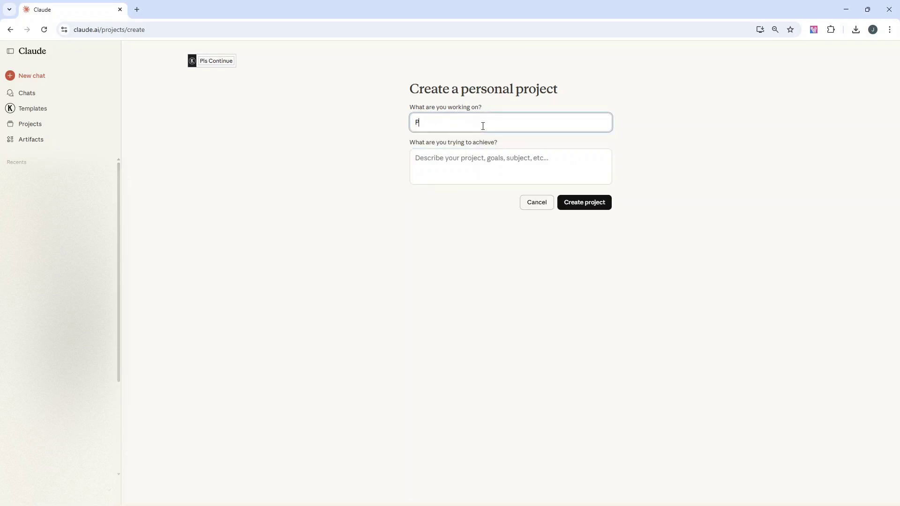
pyautogui.write('roject Gamma')
pyautogui.click(468, 156)
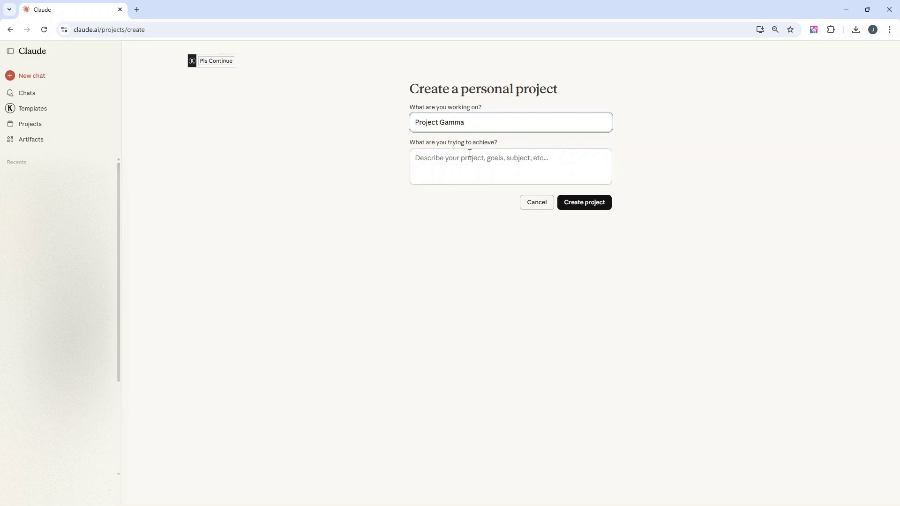
pyautogui.click(595, 204)
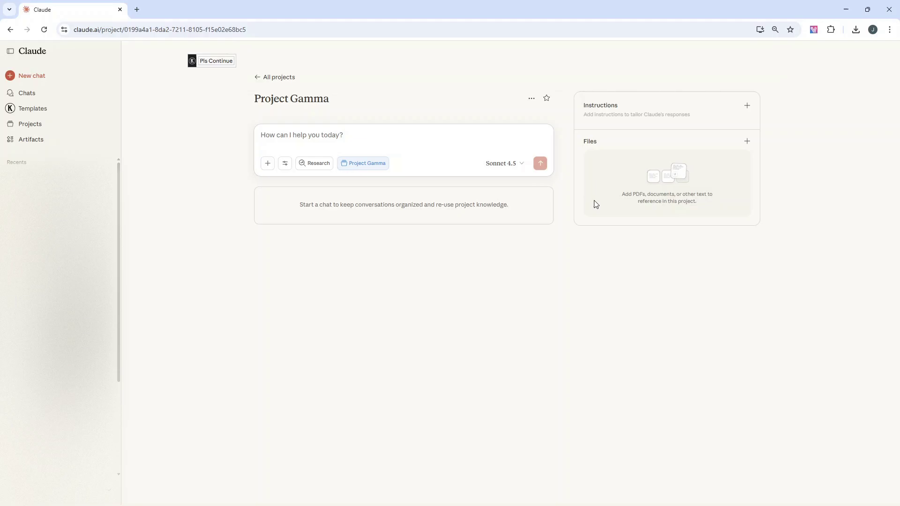
# Step: Show the empty custom-instructions dialog for Project Gamma
pyautogui.click(747, 105)
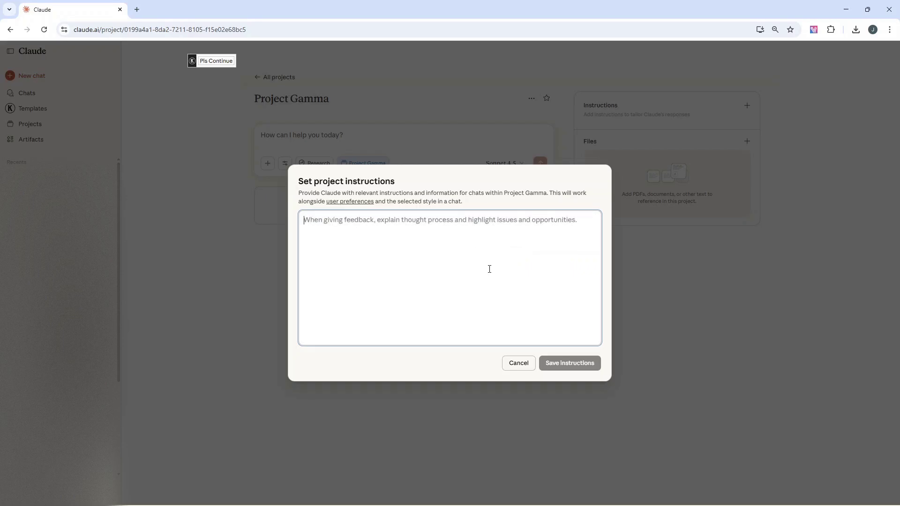
# Step: Dismiss the instructions dialog unsaved and list the add-files options: upload, text, GitHub, Google Drive
pyautogui.click(697, 261)
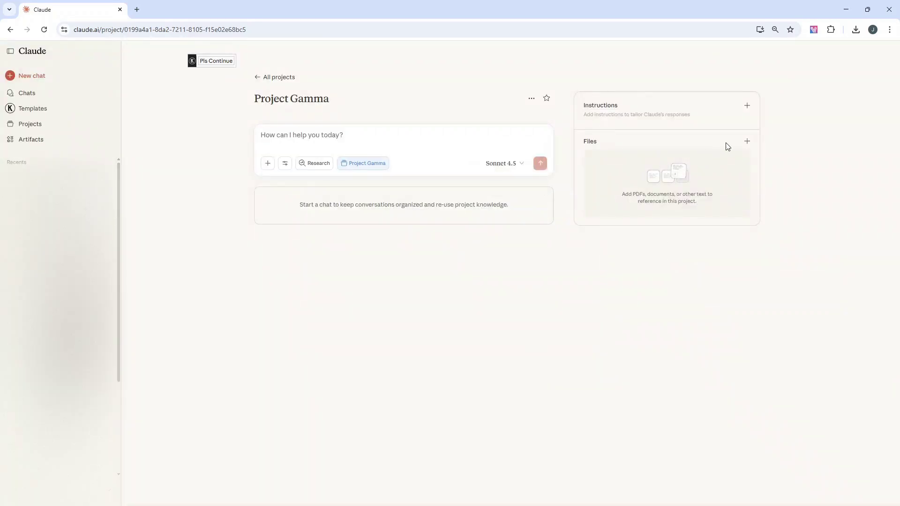
pyautogui.click(747, 105)
pyautogui.click(510, 361)
pyautogui.click(747, 142)
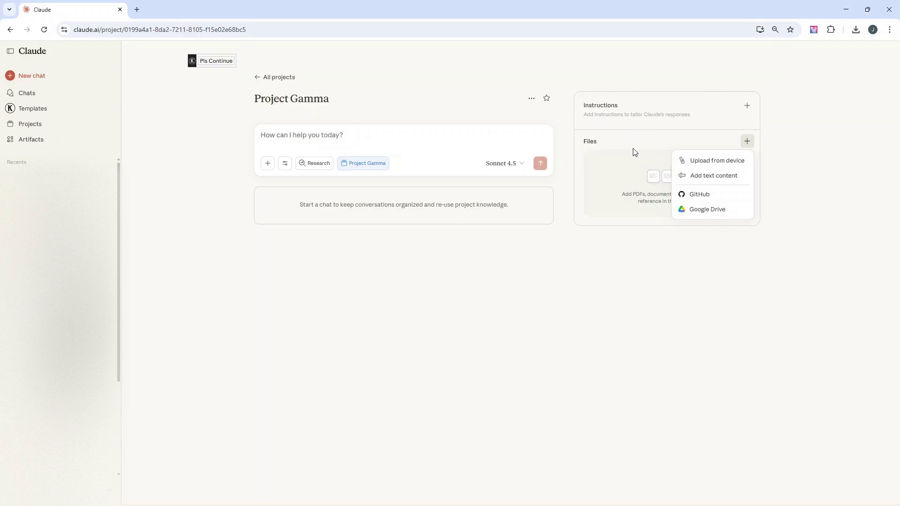
# Step: Close the files menu and show the model dropdown offering Opus 4.1 and Sonnet 4.5
pyautogui.click(326, 133)
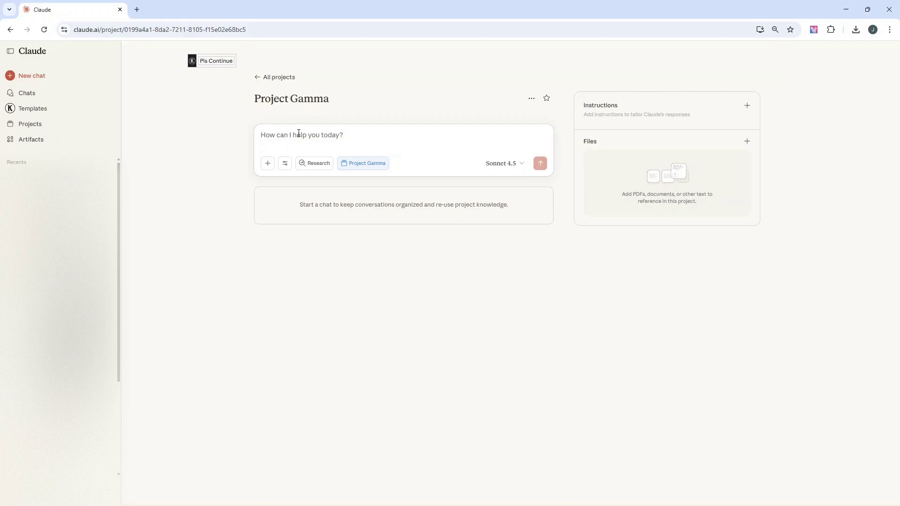
pyautogui.click(323, 134)
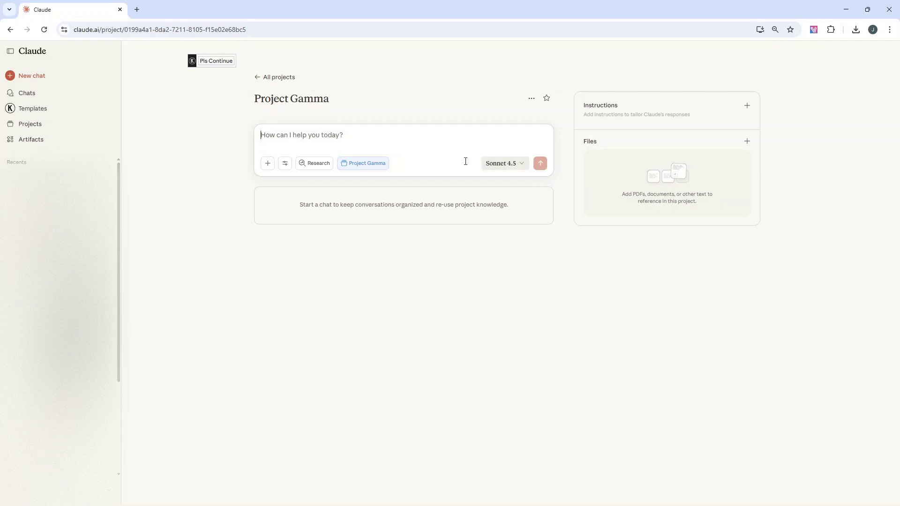
pyautogui.click(513, 166)
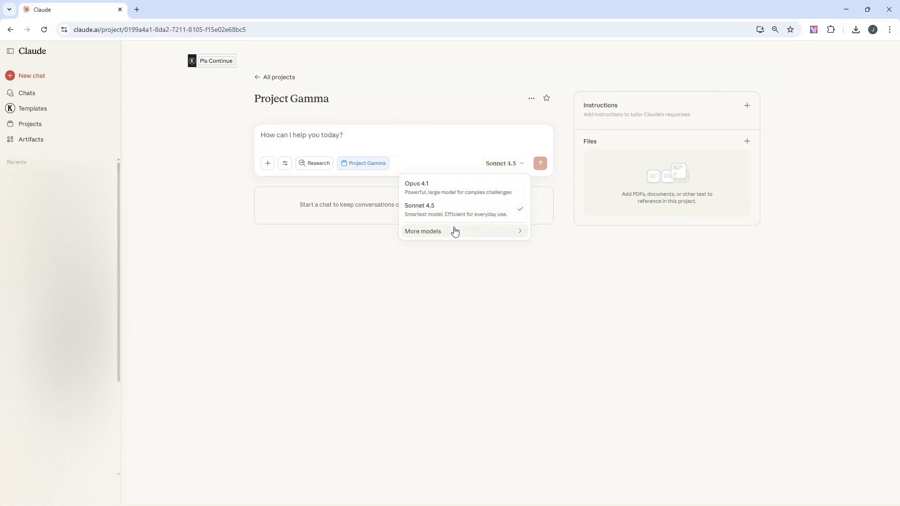
# Step: Reveal More models: Opus 4, Sonnet 4, Sonnet 3.7, Opus 3 and Haiku 3.5
pyautogui.moveTo(454, 234)
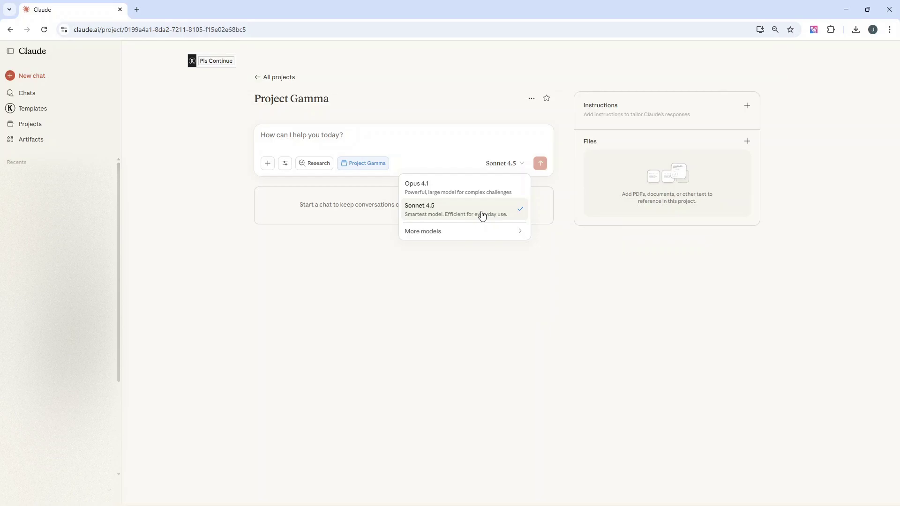
pyautogui.moveTo(490, 232)
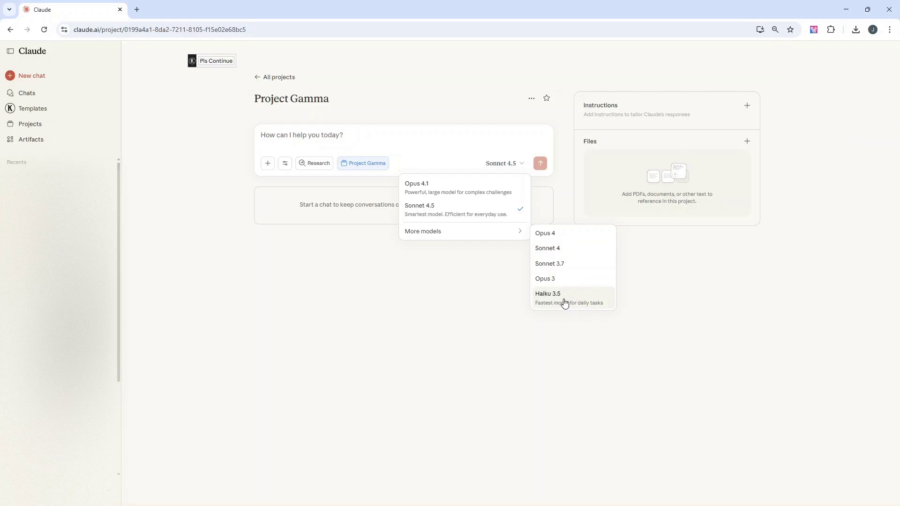
# Step: Close the model list keeping Sonnet 4.5 and show the chat attachment options
pyautogui.click(331, 143)
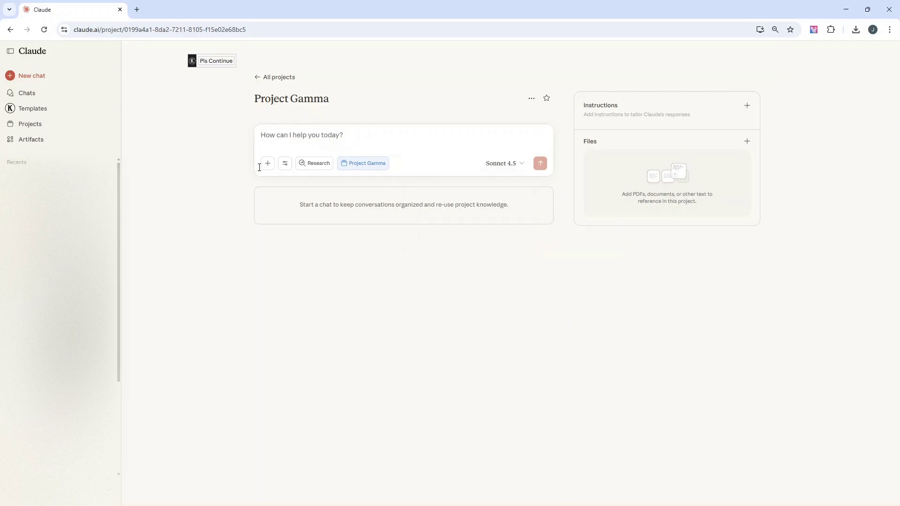
pyautogui.click(268, 166)
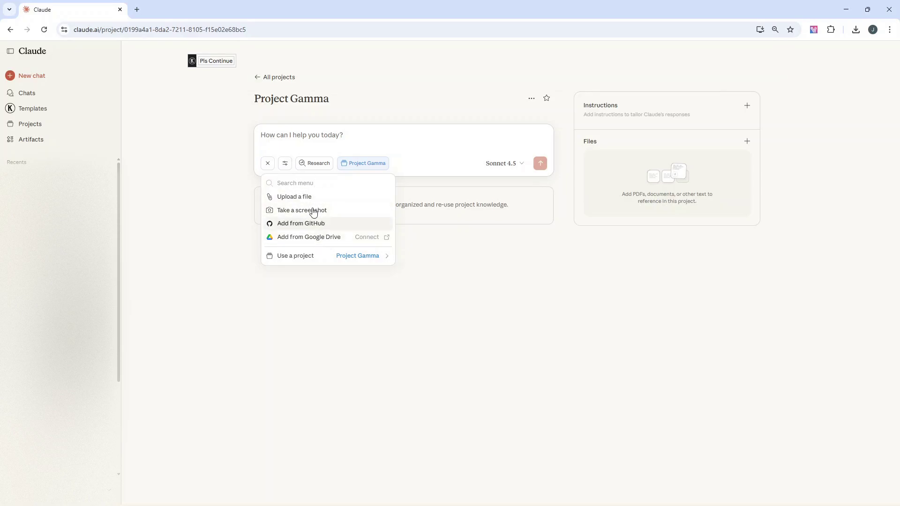
pyautogui.click(286, 165)
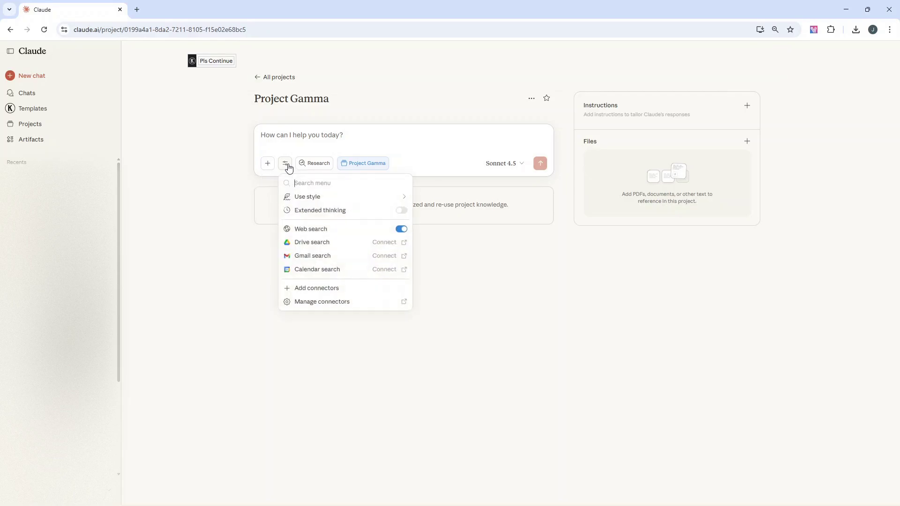
pyautogui.click(320, 197)
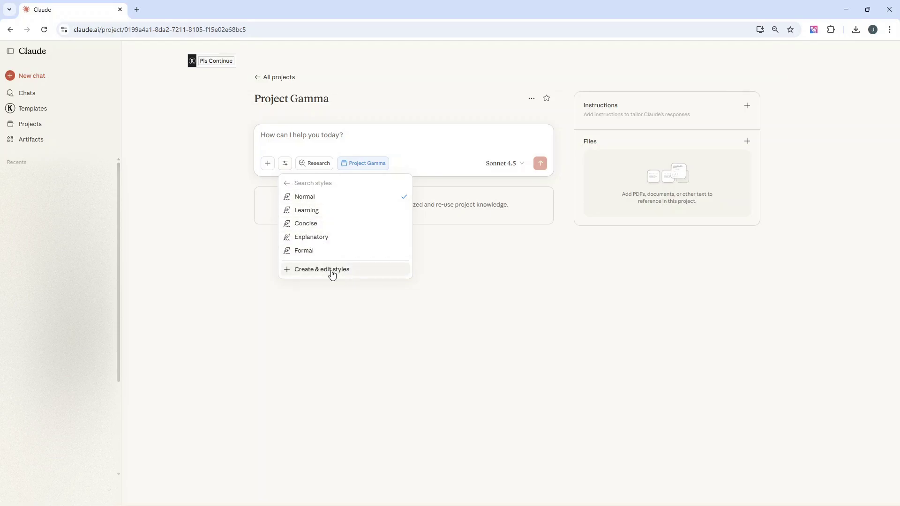
pyautogui.click(286, 165)
pyautogui.click(286, 165)
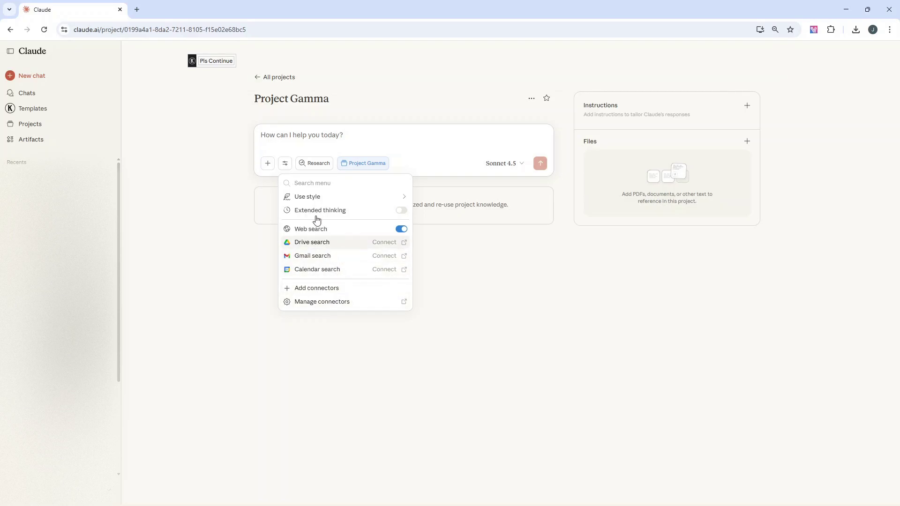
# Step: Toggle Research, glance at the attachment and Extended thinking options, then close the tools menu
pyautogui.click(309, 164)
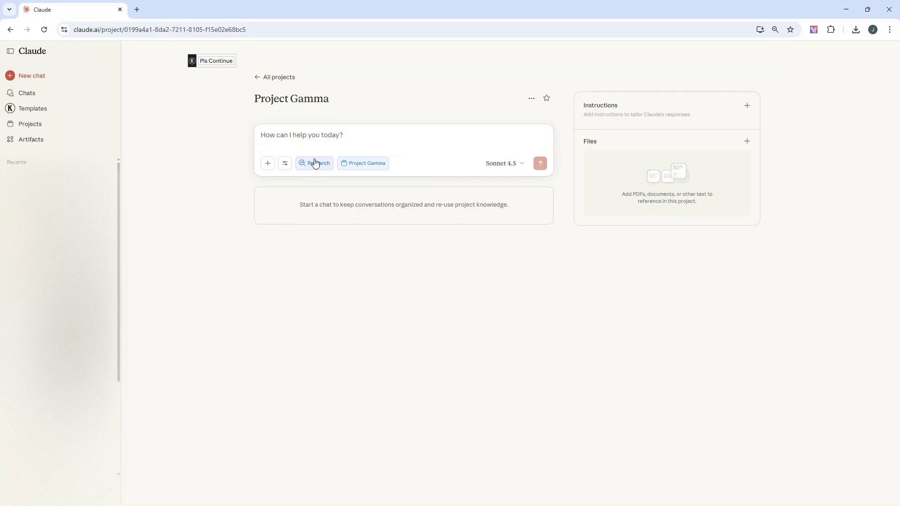
pyautogui.click(267, 164)
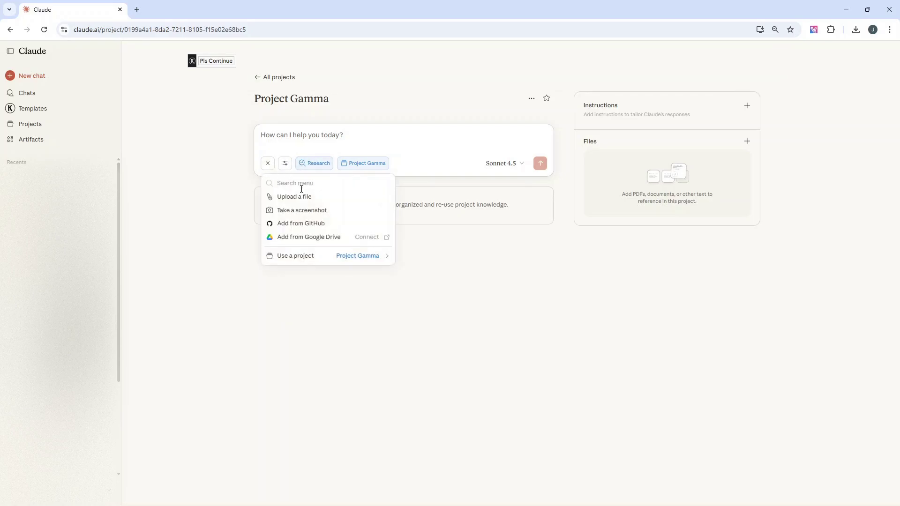
pyautogui.click(285, 163)
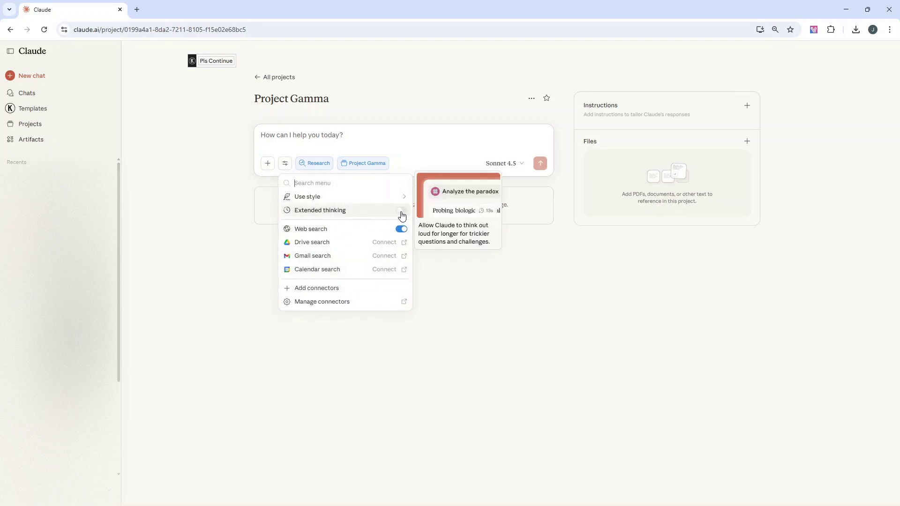
pyautogui.click(310, 135)
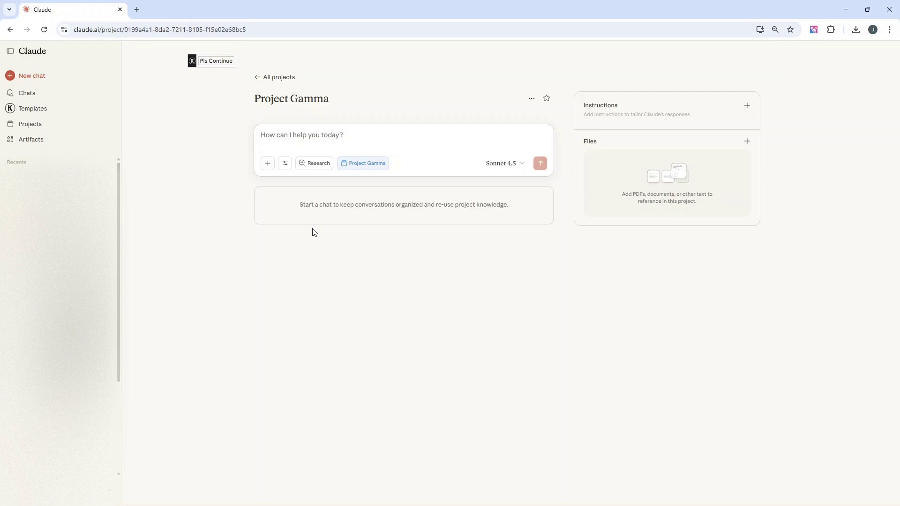
# Step: View a recent chat's actions (Star, Rename, Add to project, Delete), then dismiss the menu
pyautogui.rightClick(105, 190)
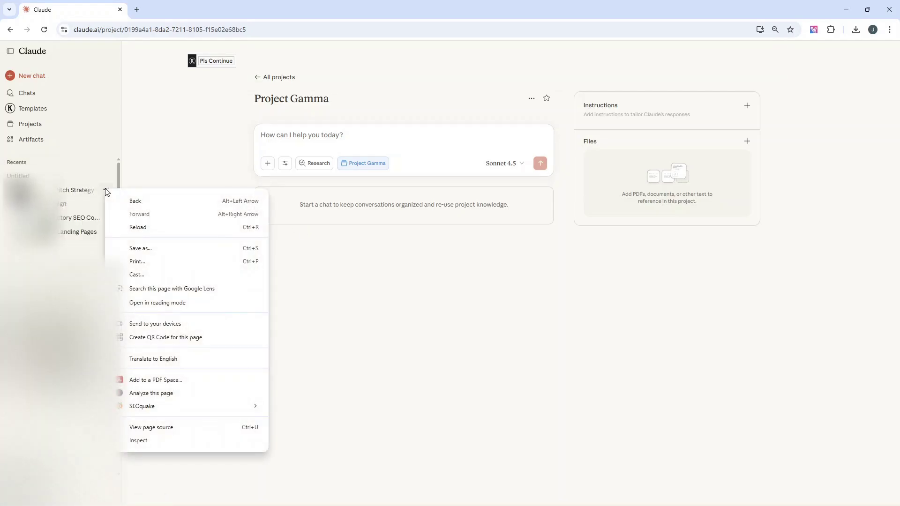
pyautogui.click(106, 189)
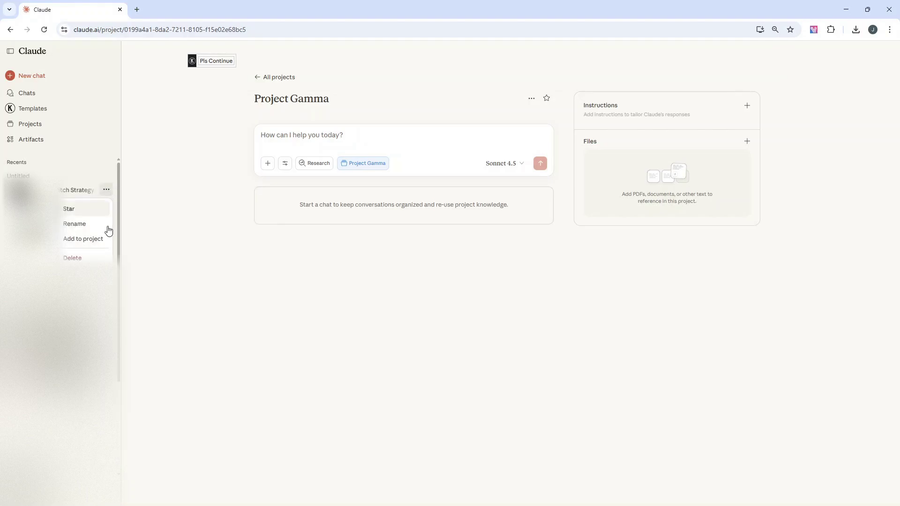
pyautogui.click(191, 259)
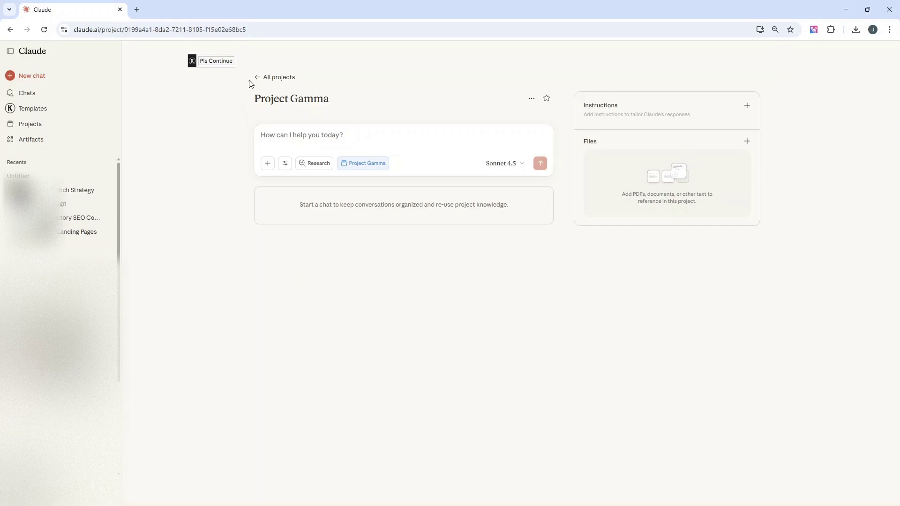
# Step: Go to All projects and open the 'How to use Claude' example project
pyautogui.click(260, 77)
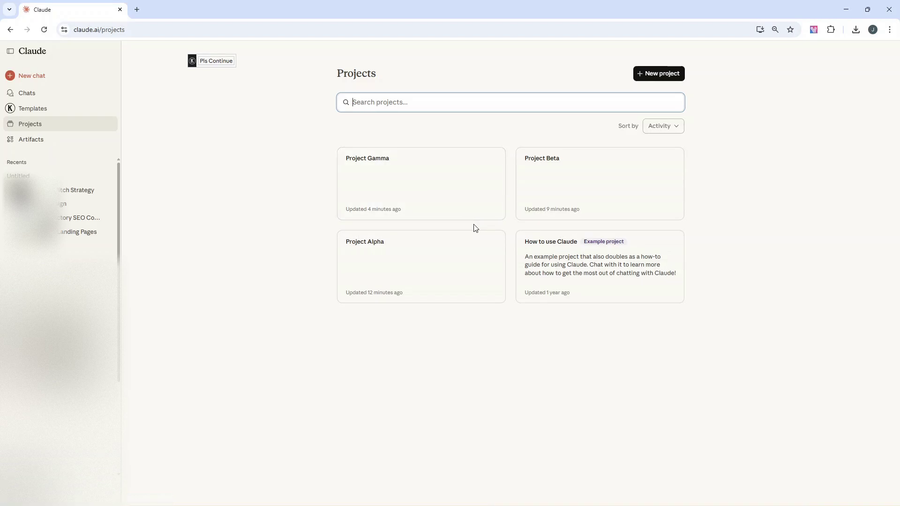
pyautogui.click(543, 264)
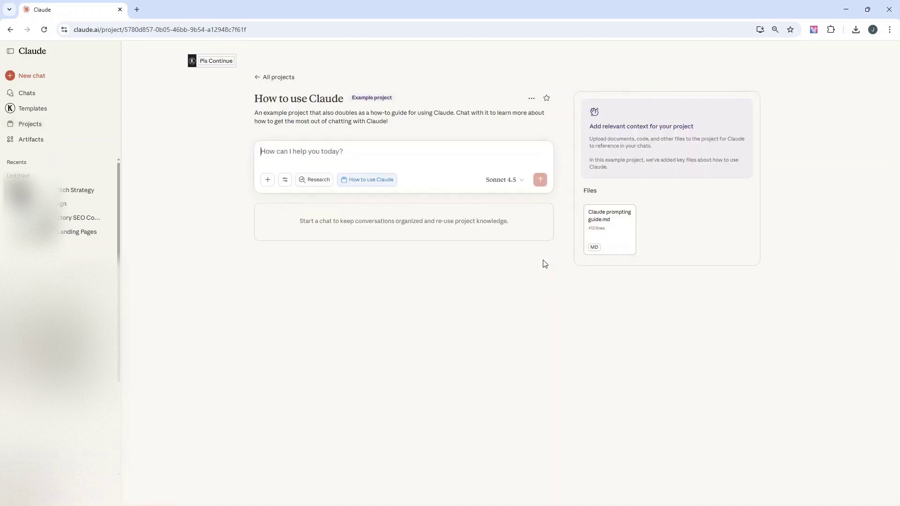